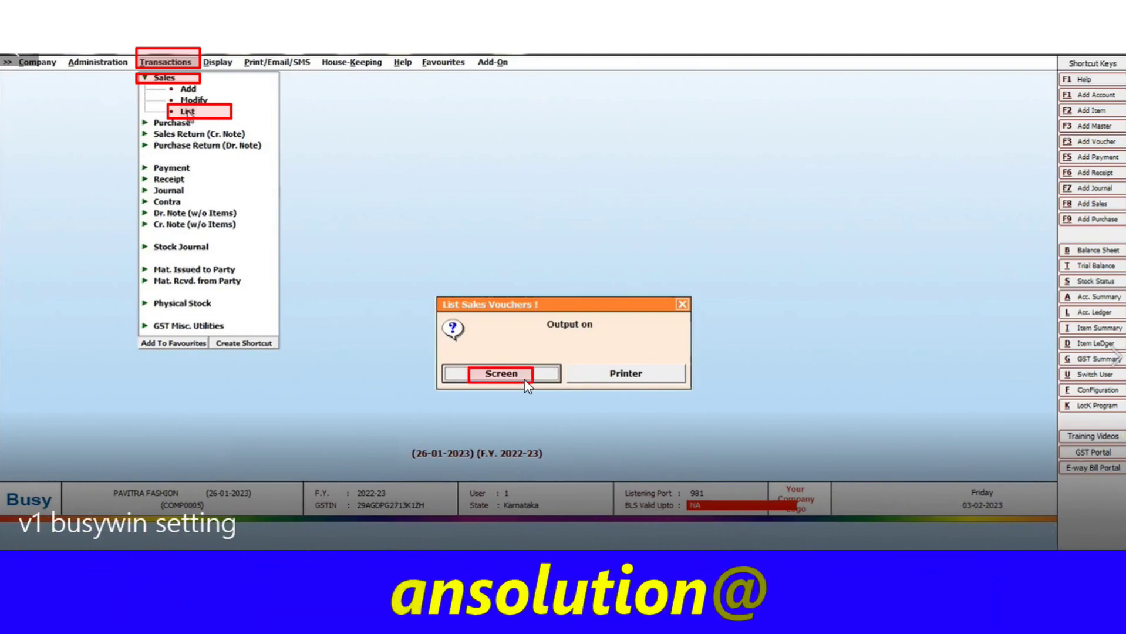
# List the sales vouchers on screen with the STANDARD format, all voucher series, from 25-01-2023 to 25-01-2023.
pyautogui.click(524, 378)
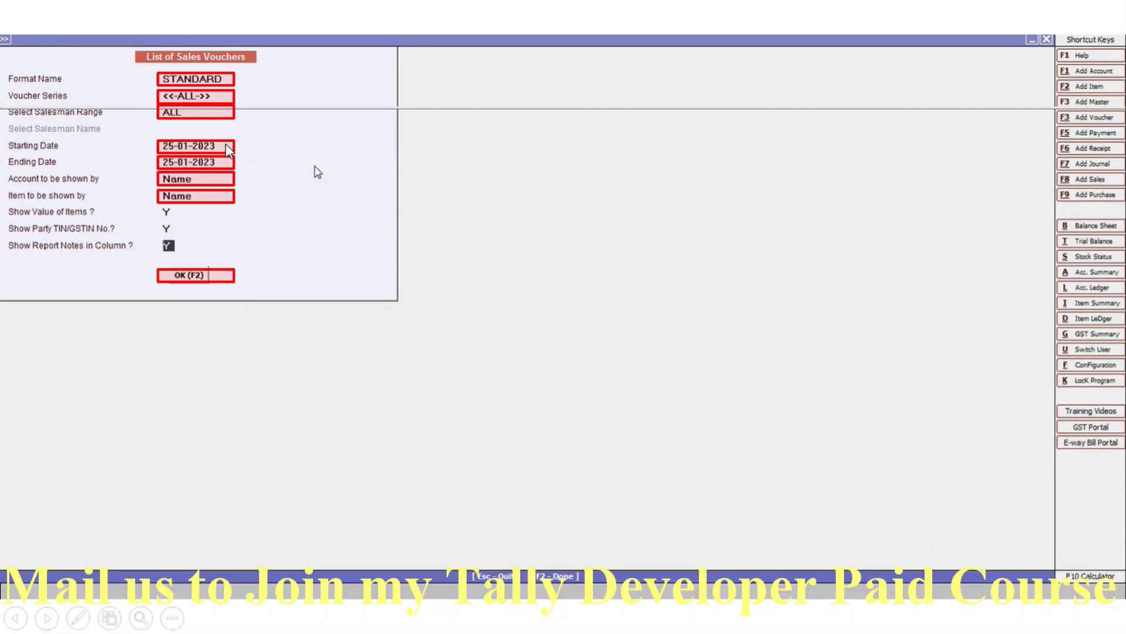
pyautogui.click(188, 278)
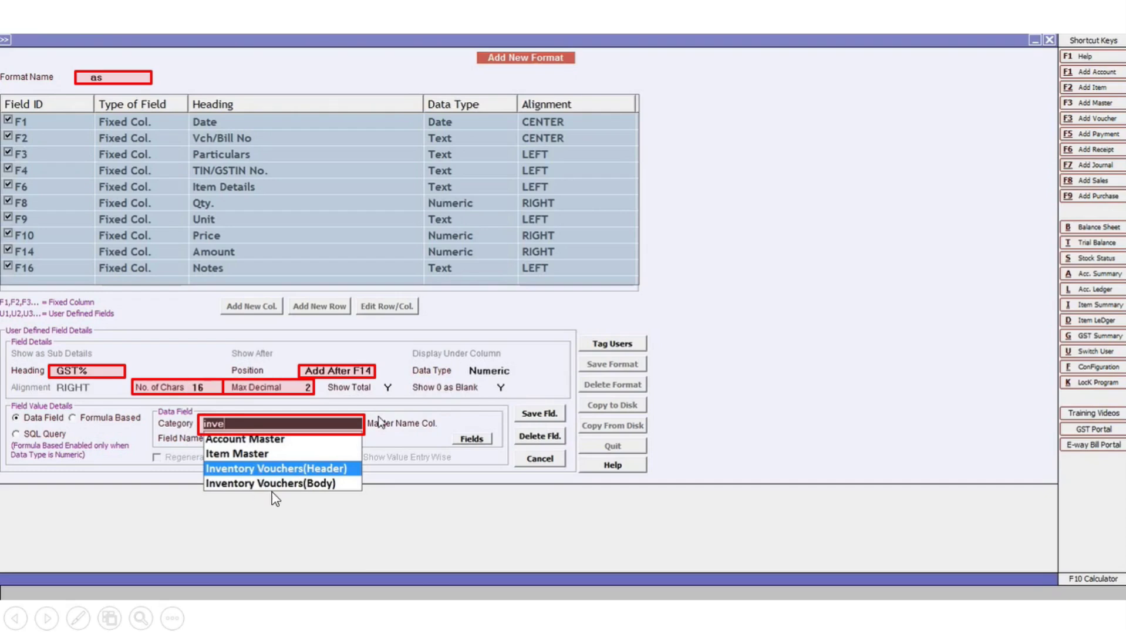
# Set the data category of the new GST% column to Inventory Vouchers(Body) and open its list of available fields.
pyautogui.click(316, 483)
pyautogui.click(471, 440)
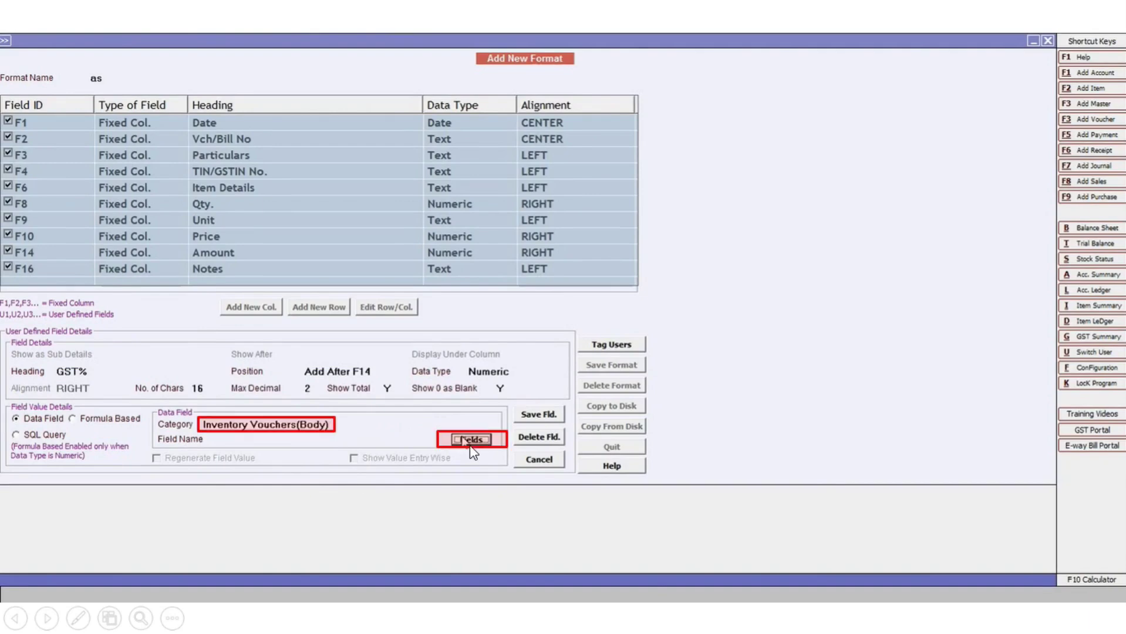
pyautogui.click(471, 446)
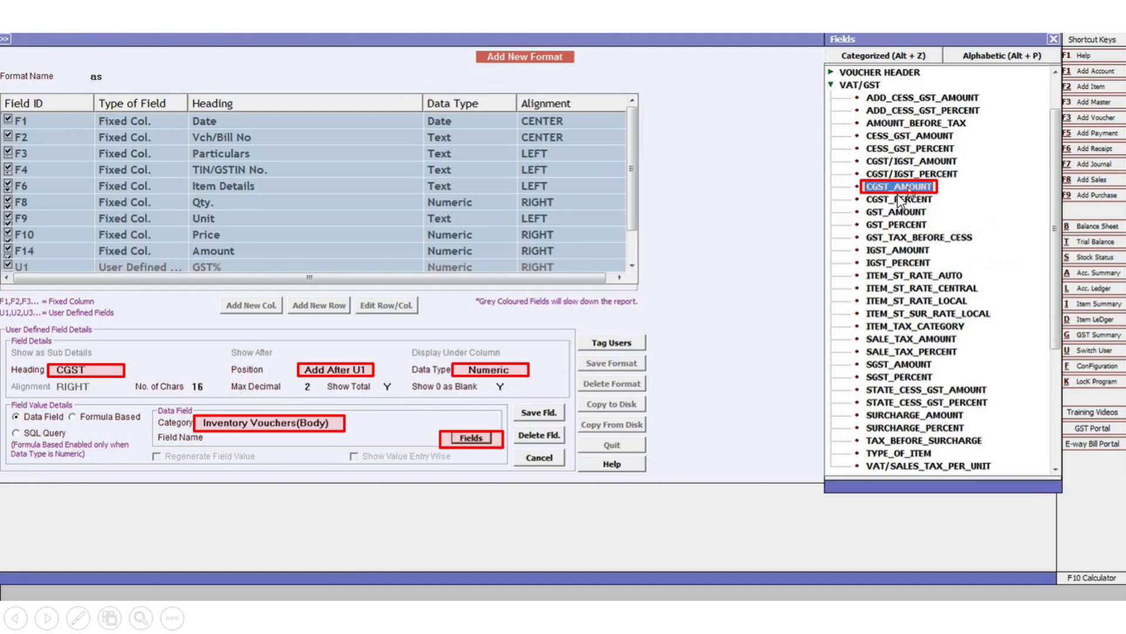
# Assign the CGST_AMOUNT field to the new CGST column and save the column details.
pyautogui.press('Return')
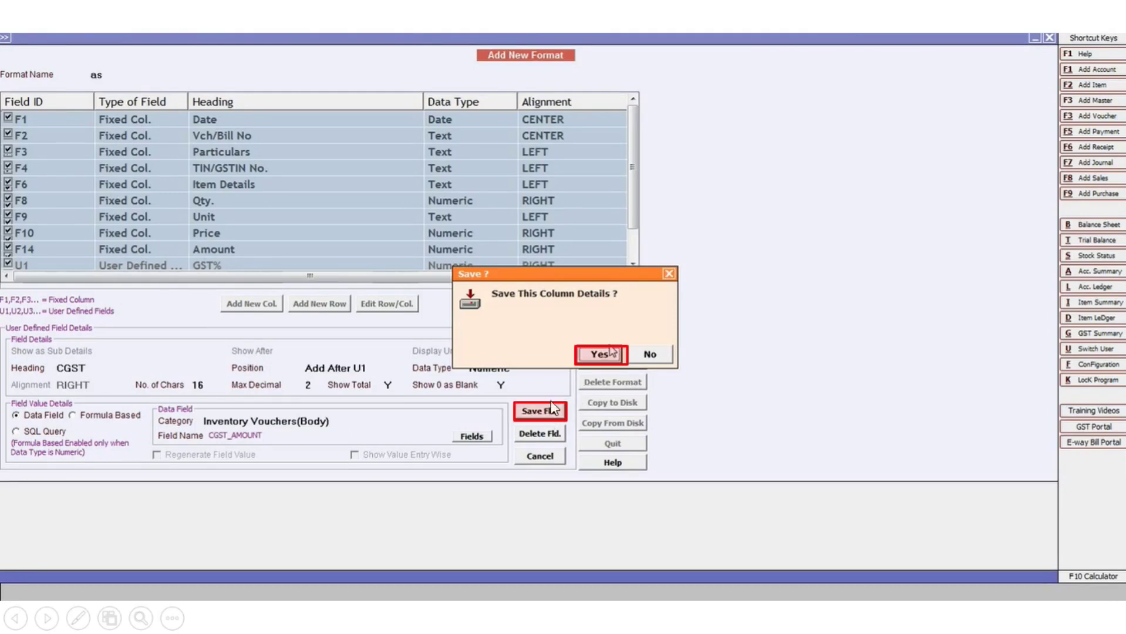
pyautogui.click(577, 352)
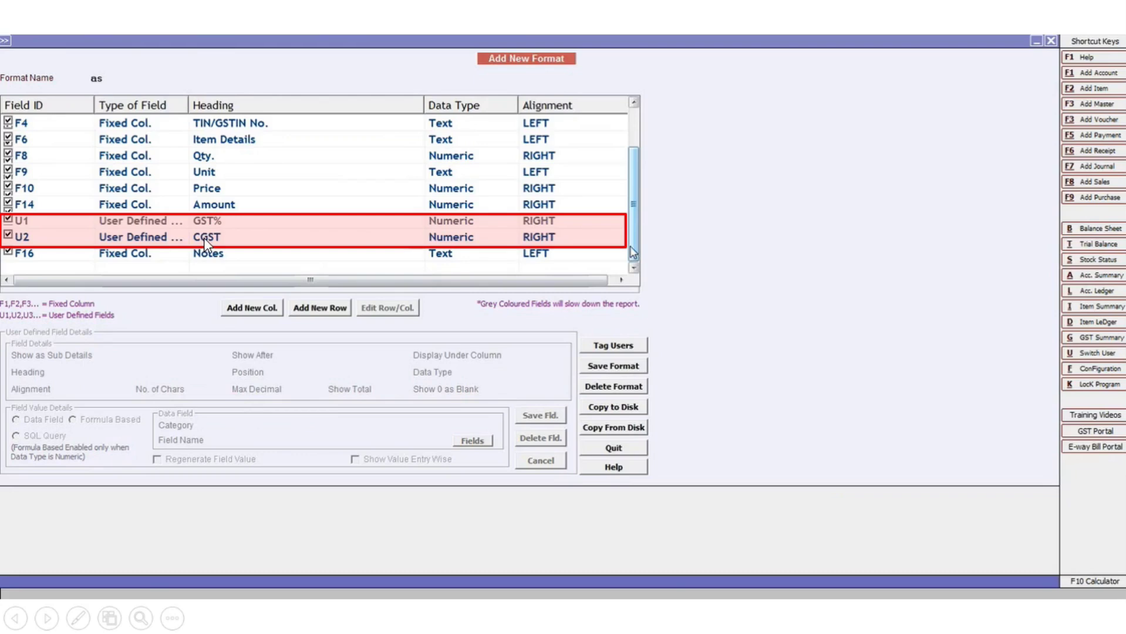
# Save the custom report format "as" with its GST% and CGST columns, and dismiss the reload notice.
pyautogui.click(589, 369)
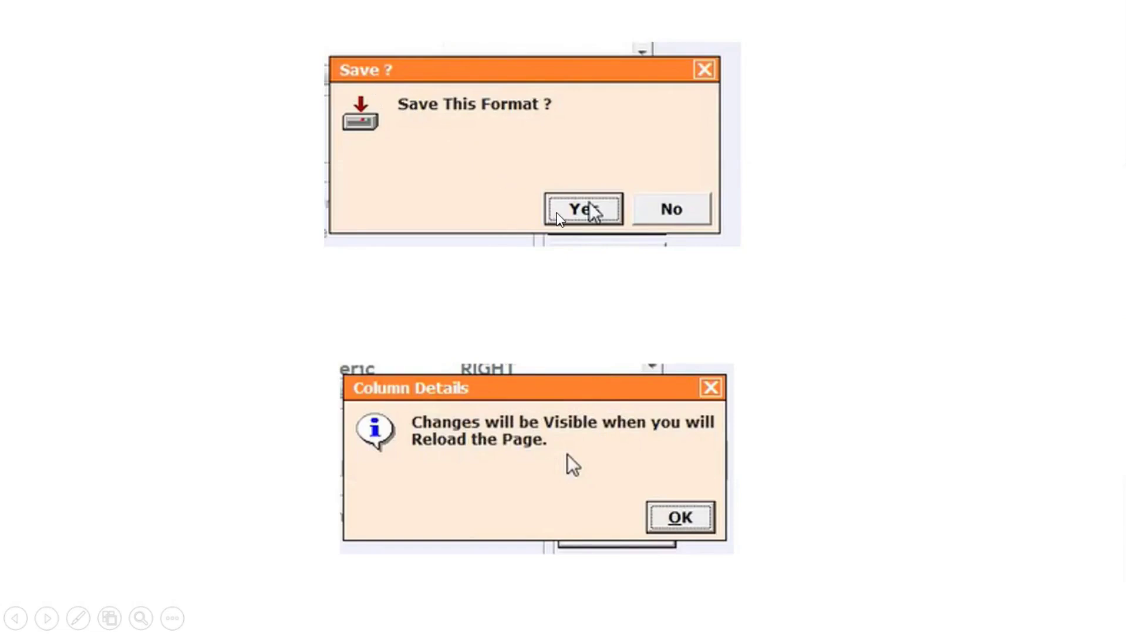
pyautogui.click(559, 219)
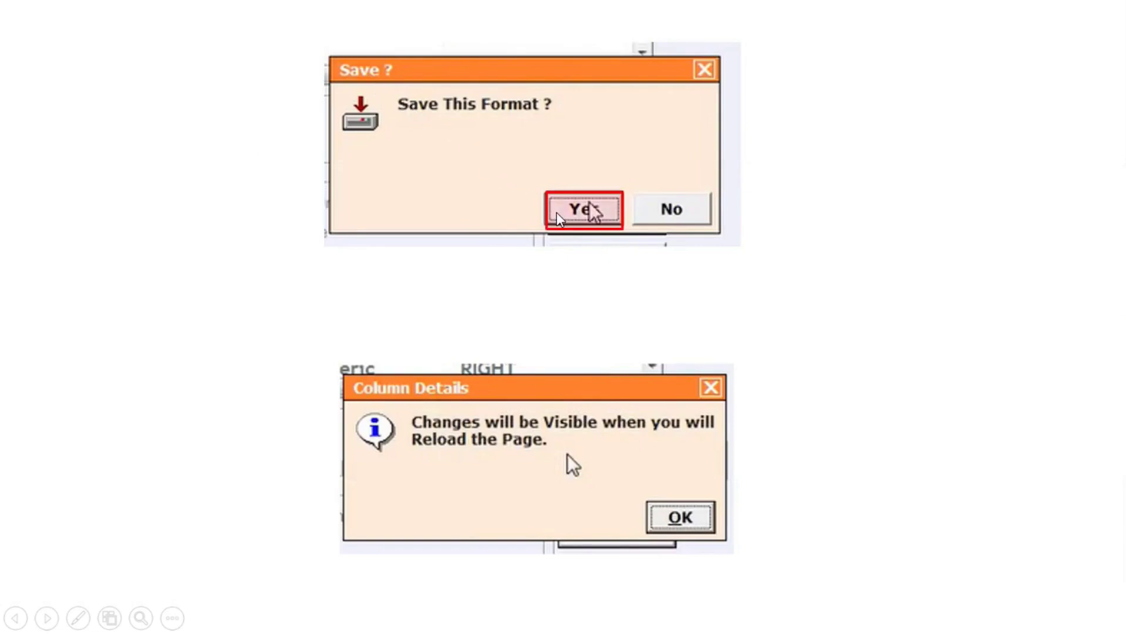
pyautogui.click(559, 219)
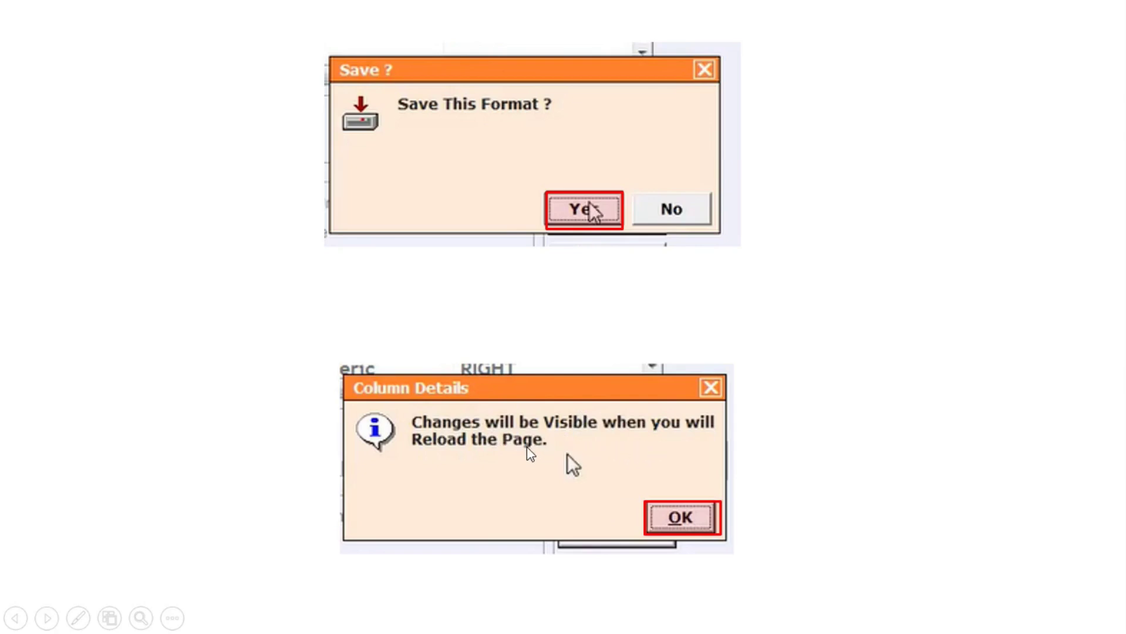
pyautogui.click(644, 511)
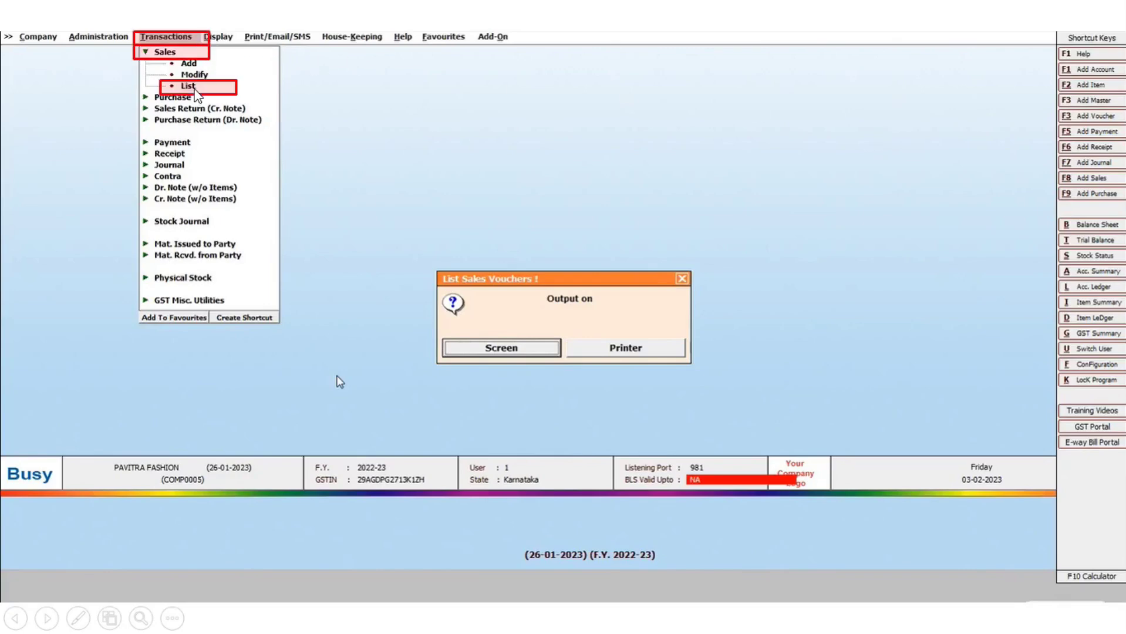
# List the sales vouchers on screen again for 25-01-2023, using the custom format "as".
pyautogui.click(495, 354)
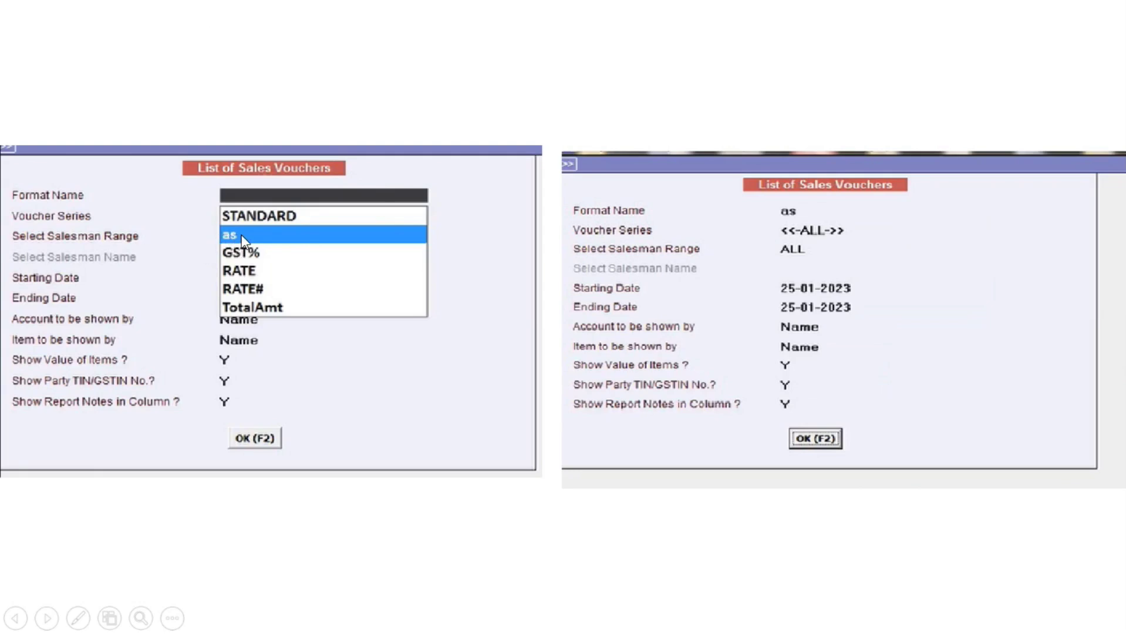
pyautogui.click(779, 231)
pyautogui.click(780, 229)
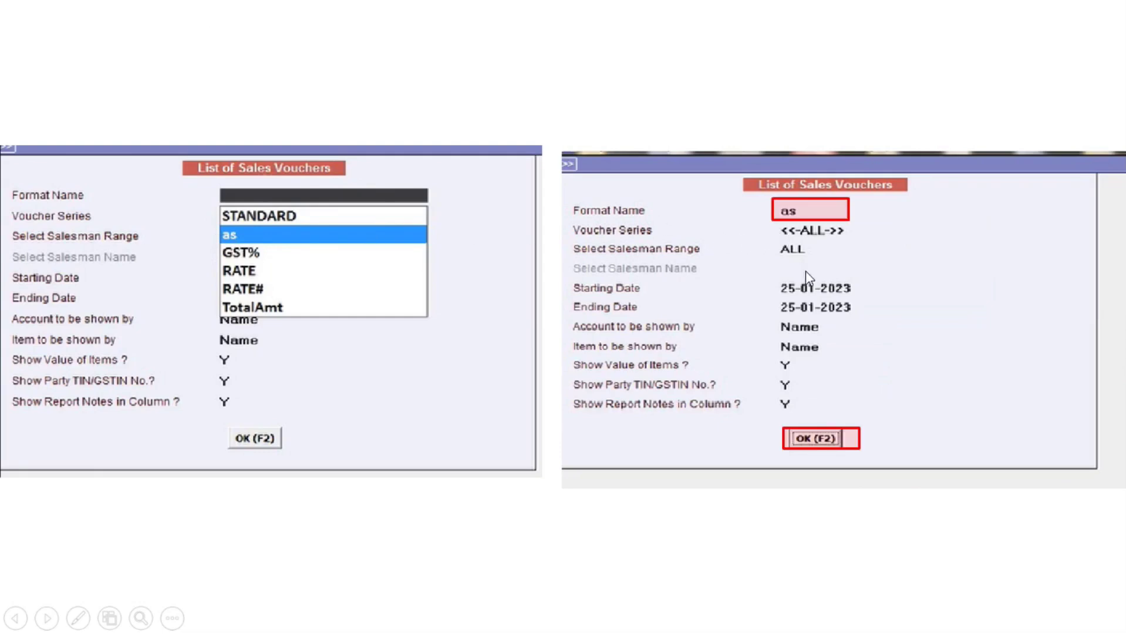
pyautogui.click(864, 441)
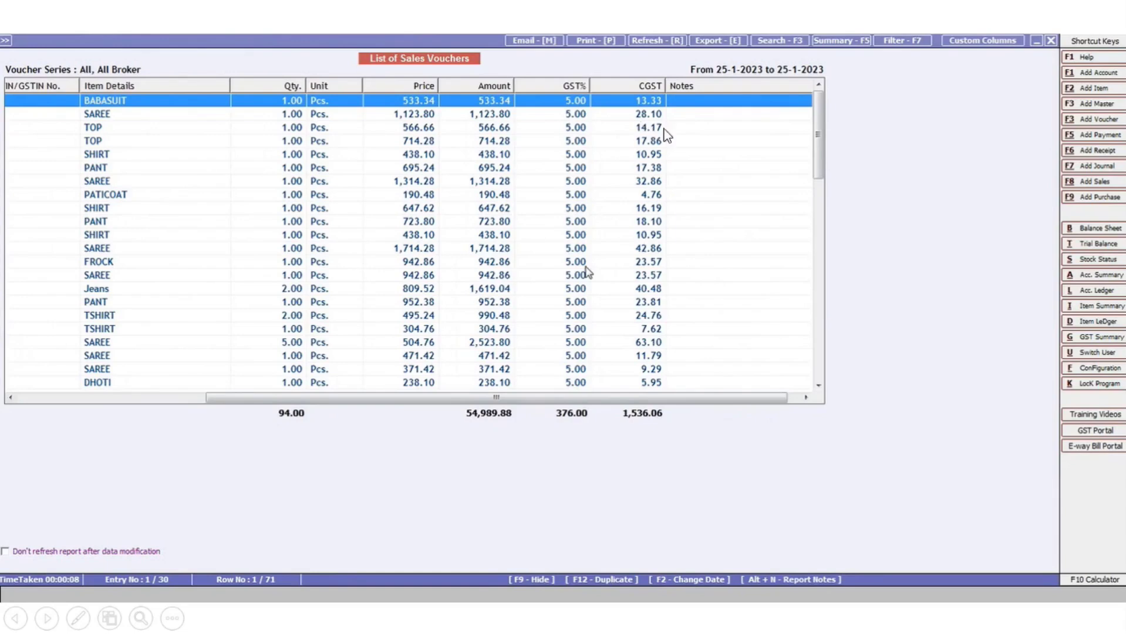
# Export the report to Microsoft Excel as C:\BusyWin\DATA\COMP0005\DATA.XLSX, showing zeros as Zero and filling blanks From Last Row (Any), and open the file.
pyautogui.click(715, 44)
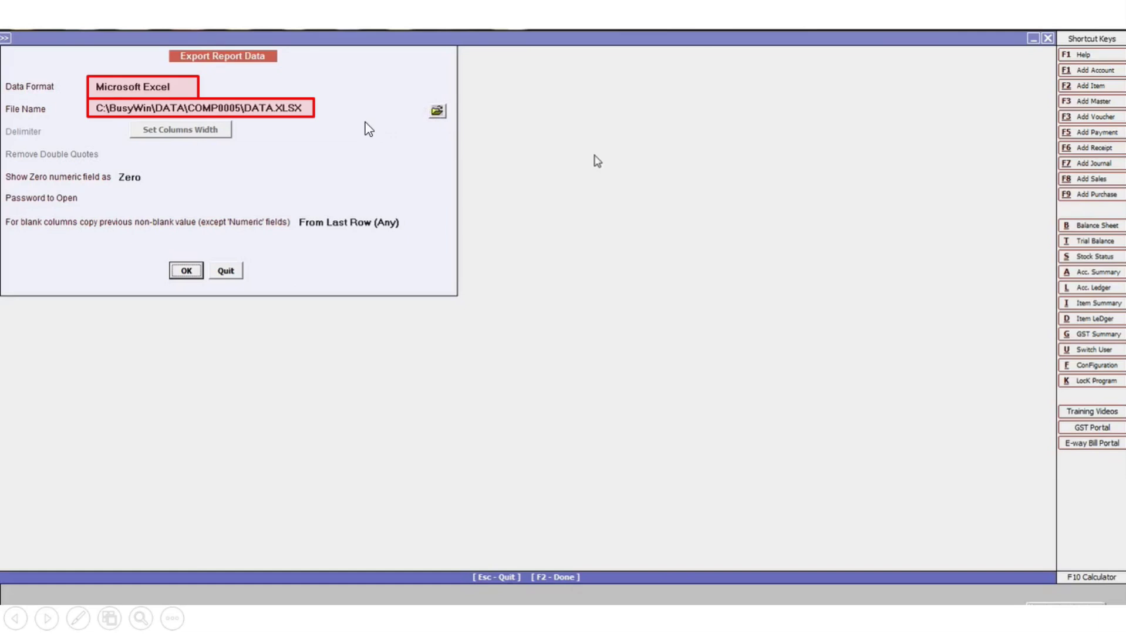
pyautogui.press('Return')
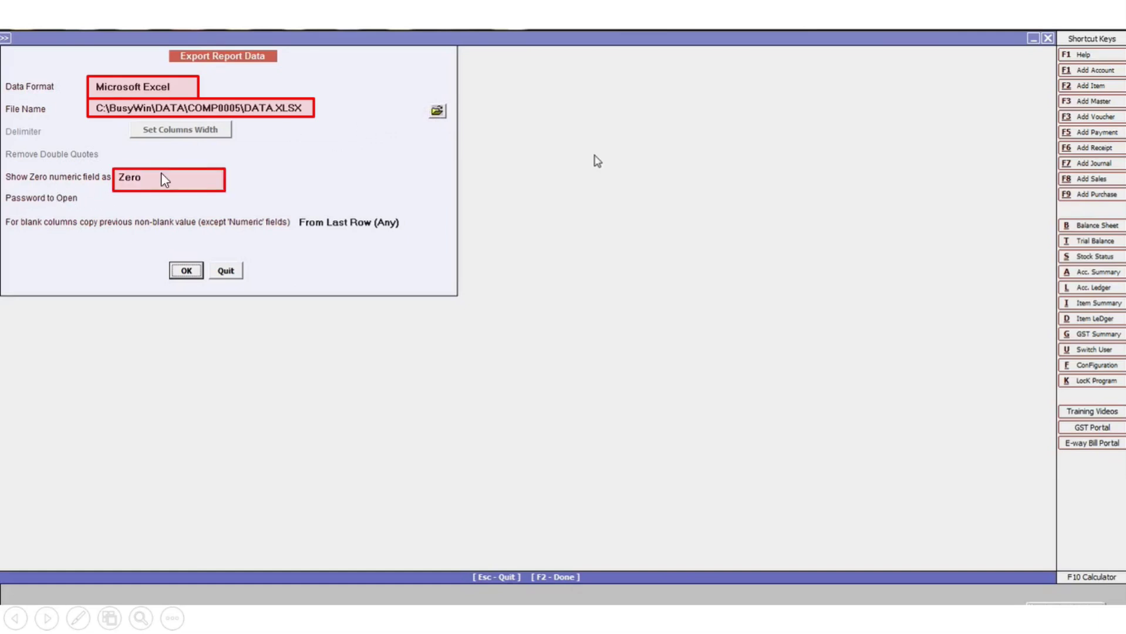
pyautogui.press('Return')
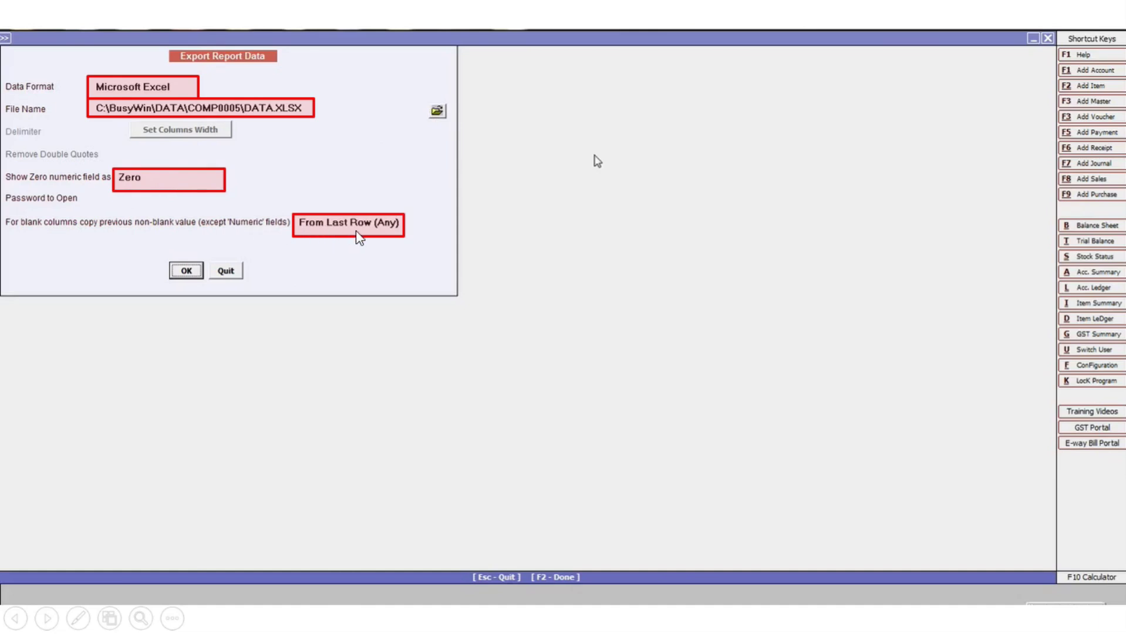
pyautogui.click(201, 265)
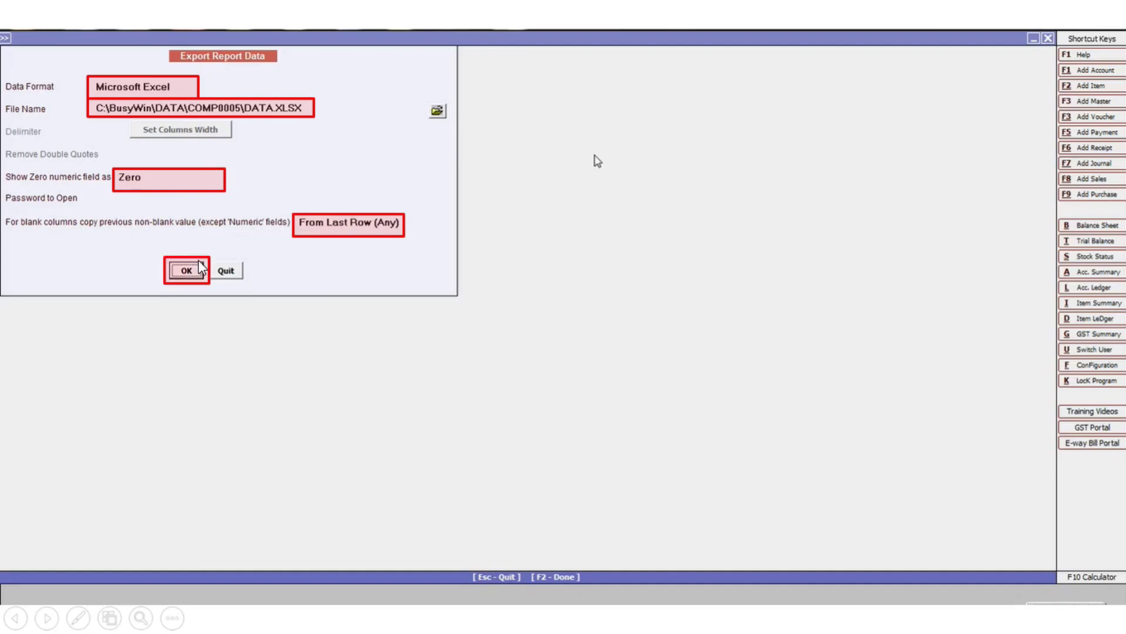
pyautogui.click(319, 269)
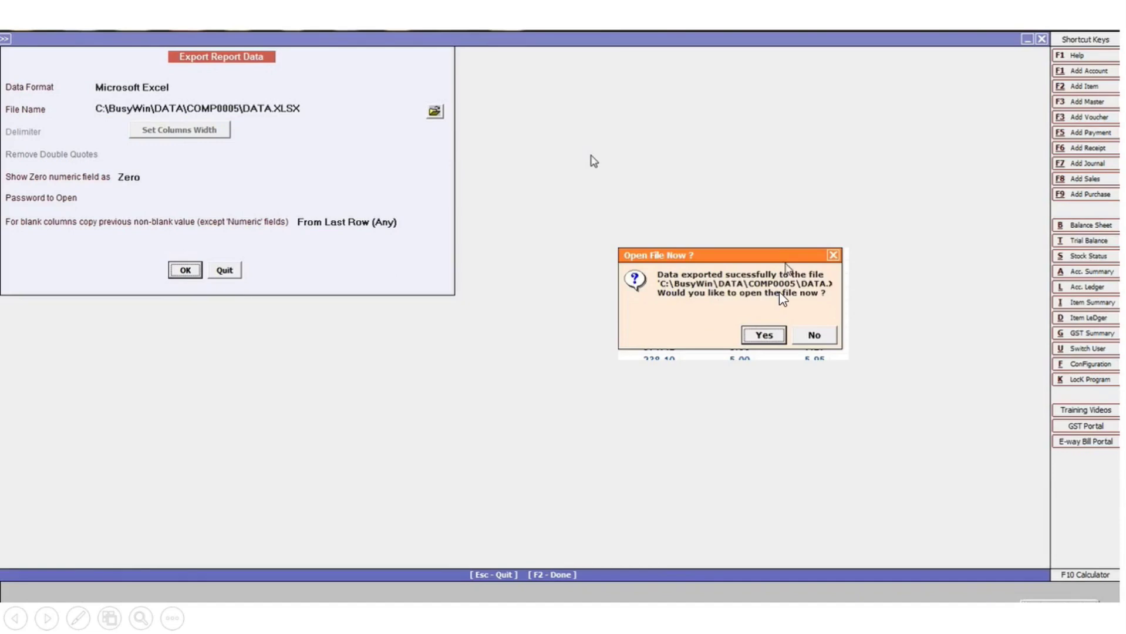
pyautogui.click(765, 336)
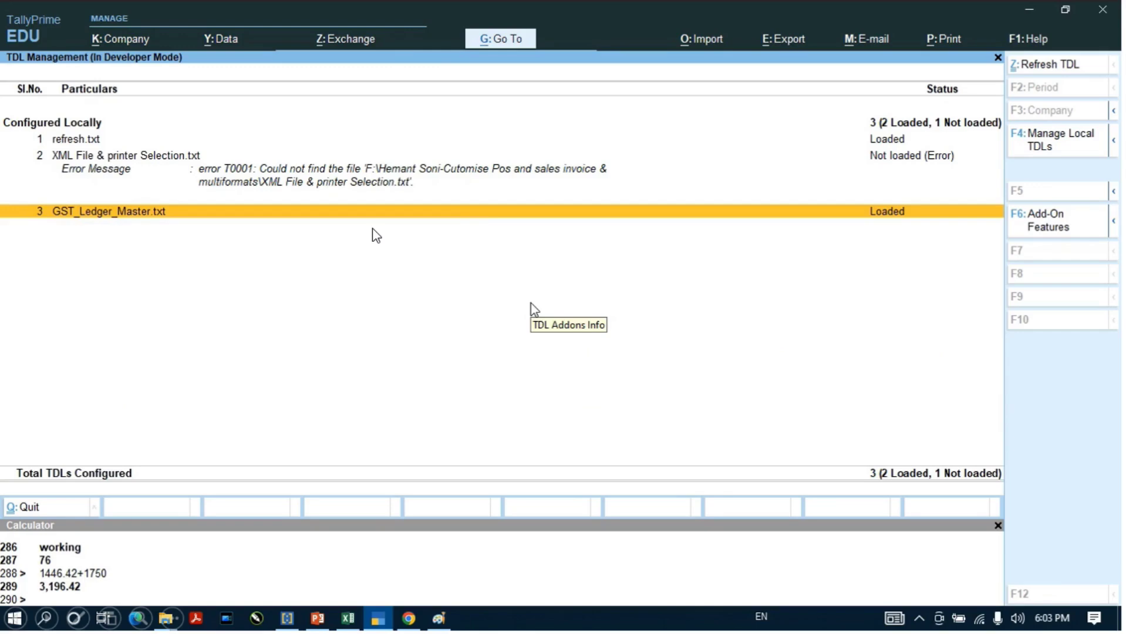
# In TallyPrime, run Busy Data Import on D:\Pragati Creation\import excel data + print in desired format\data.xlsx, using Sheet1.
pyautogui.press('Escape')
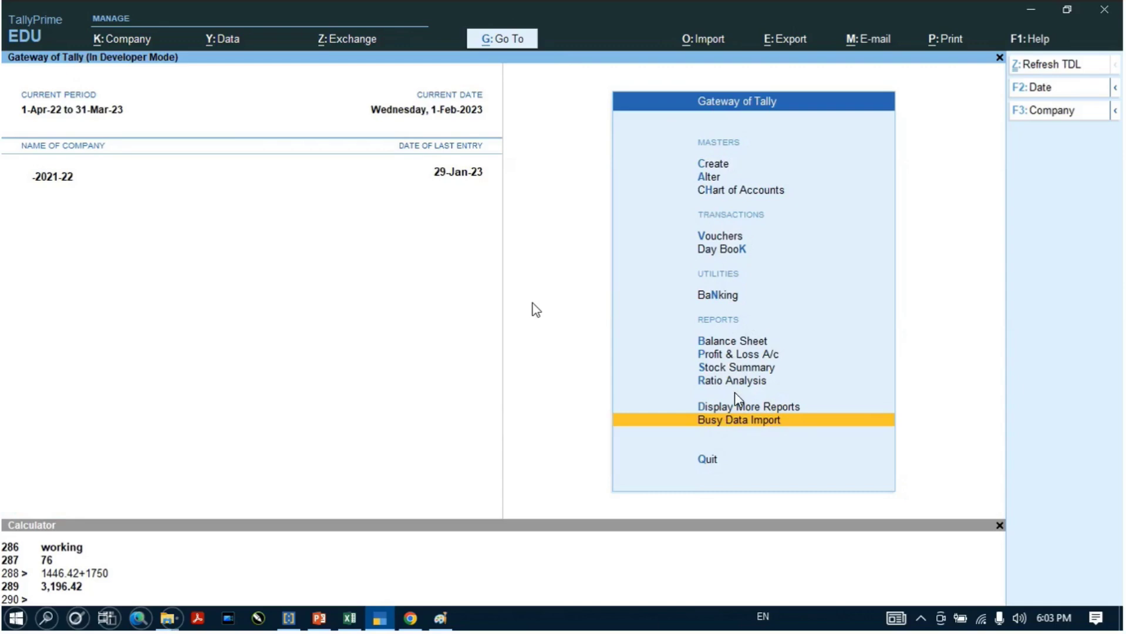
pyautogui.press('Return')
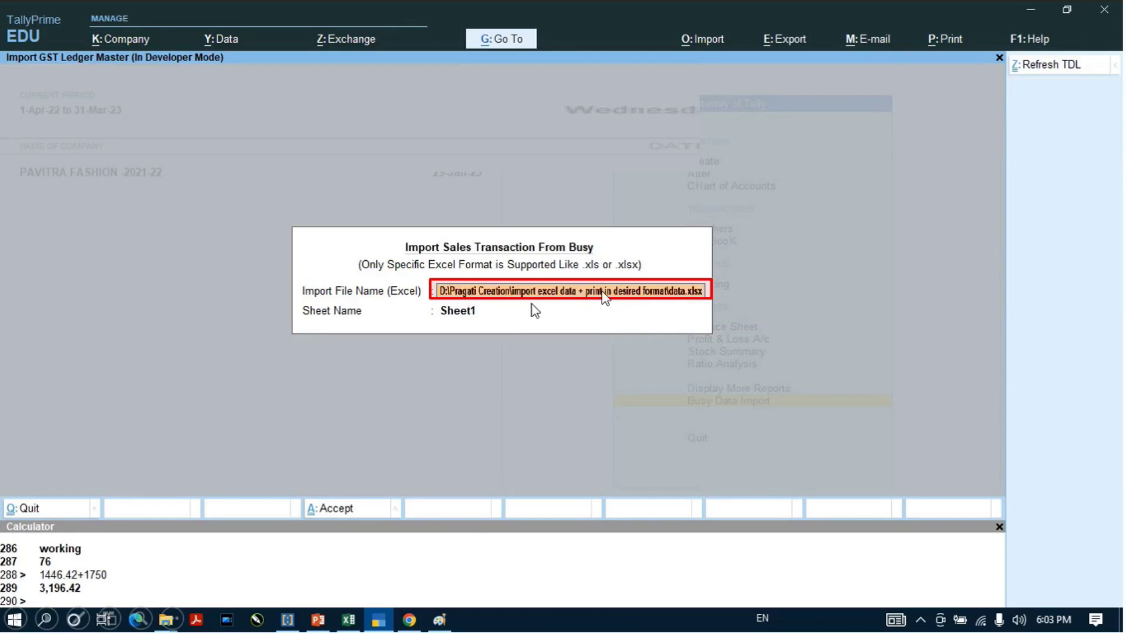
pyautogui.click(475, 316)
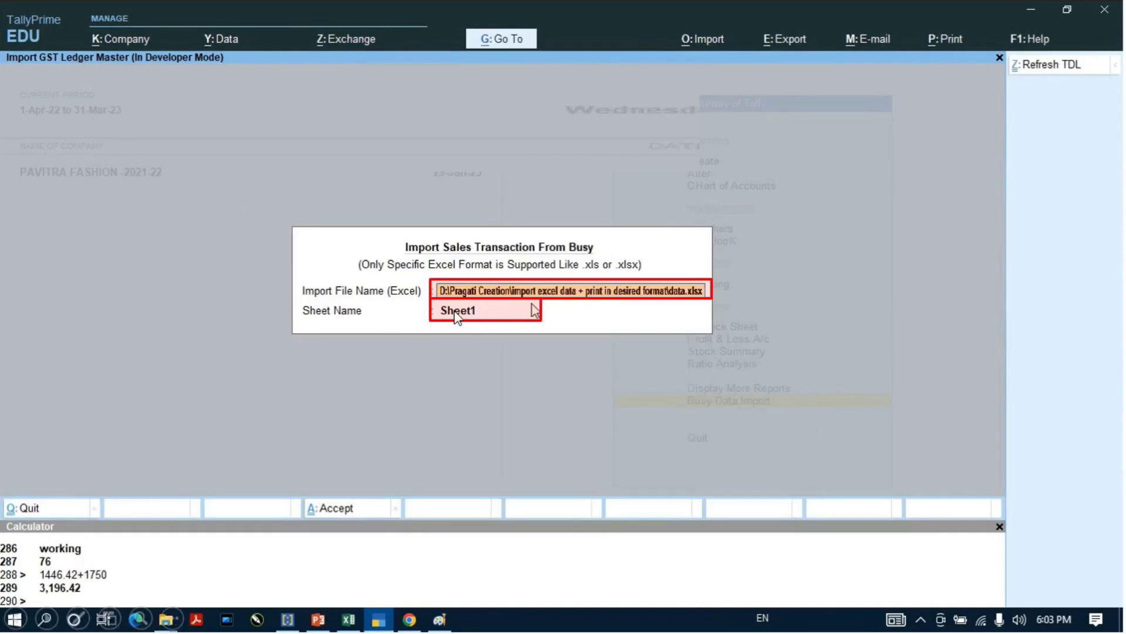
pyautogui.press('Return')
pyautogui.hotkey('ctrl', 'alt', 't')
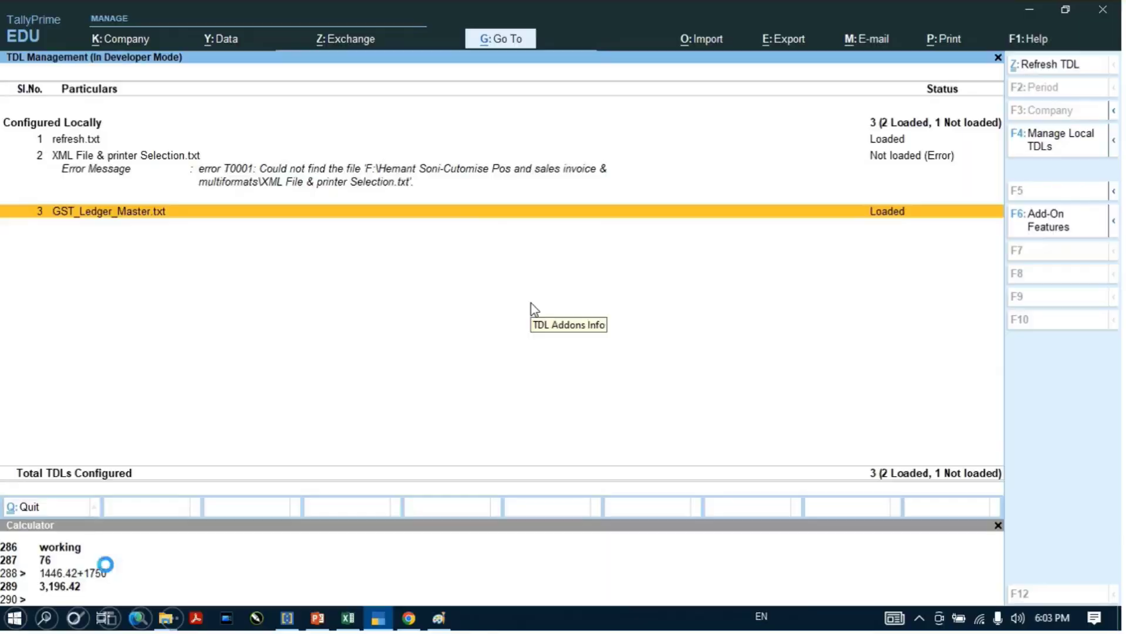
pyautogui.press('Escape')
pyautogui.press('Return')
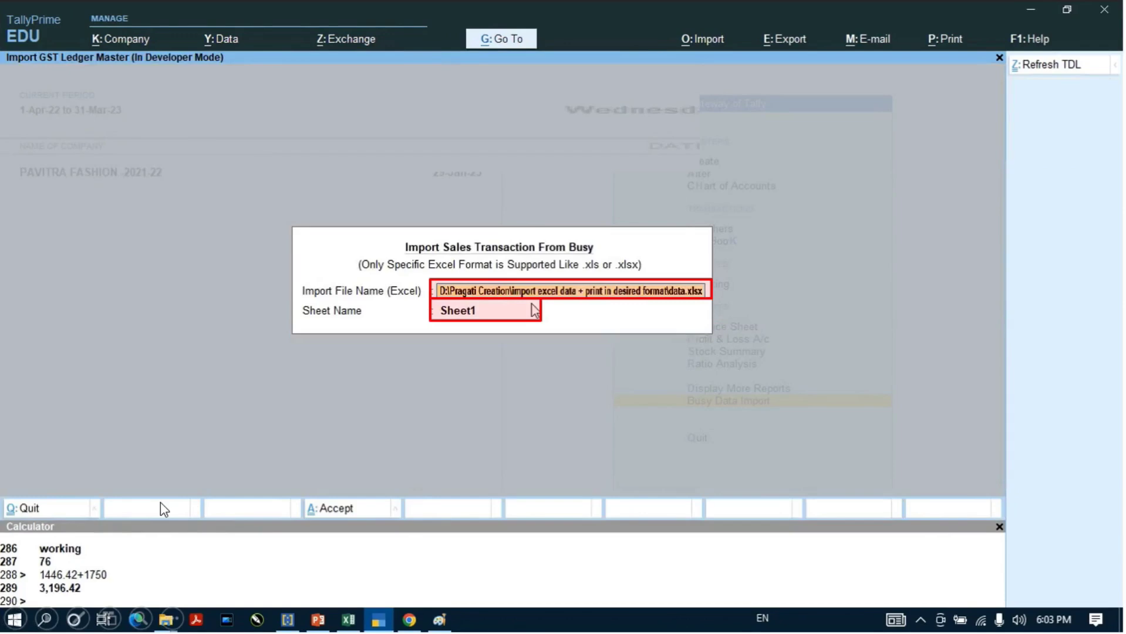
pyautogui.press('Return')
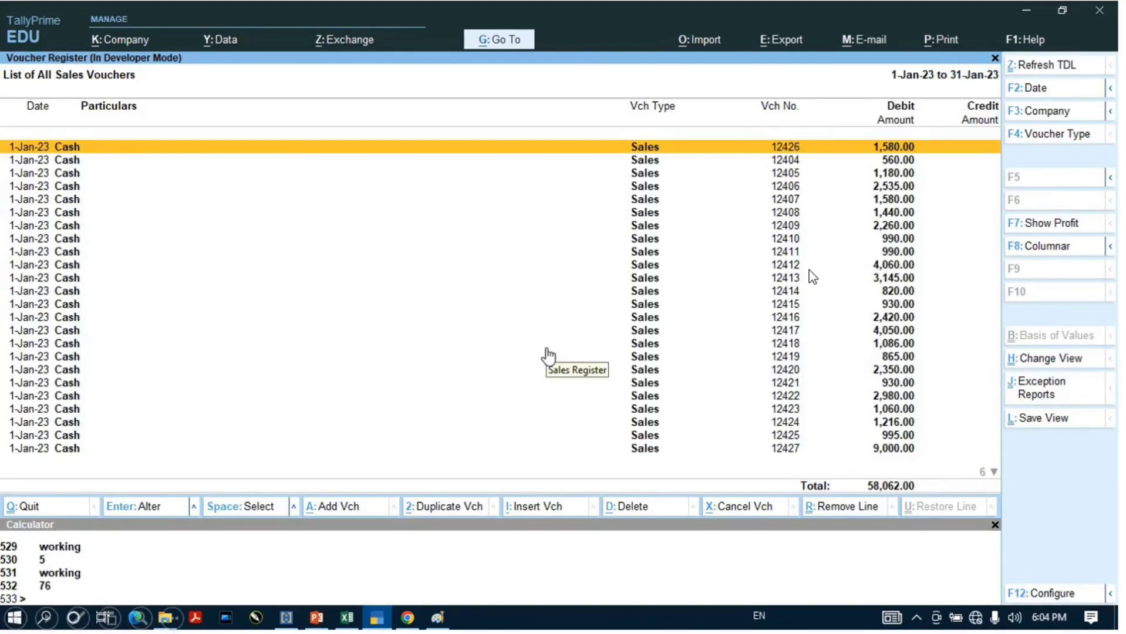
# Inspect an imported cash sales voucher's item and tax lines, and view January's sales register in columnar form.
pyautogui.click(653, 227)
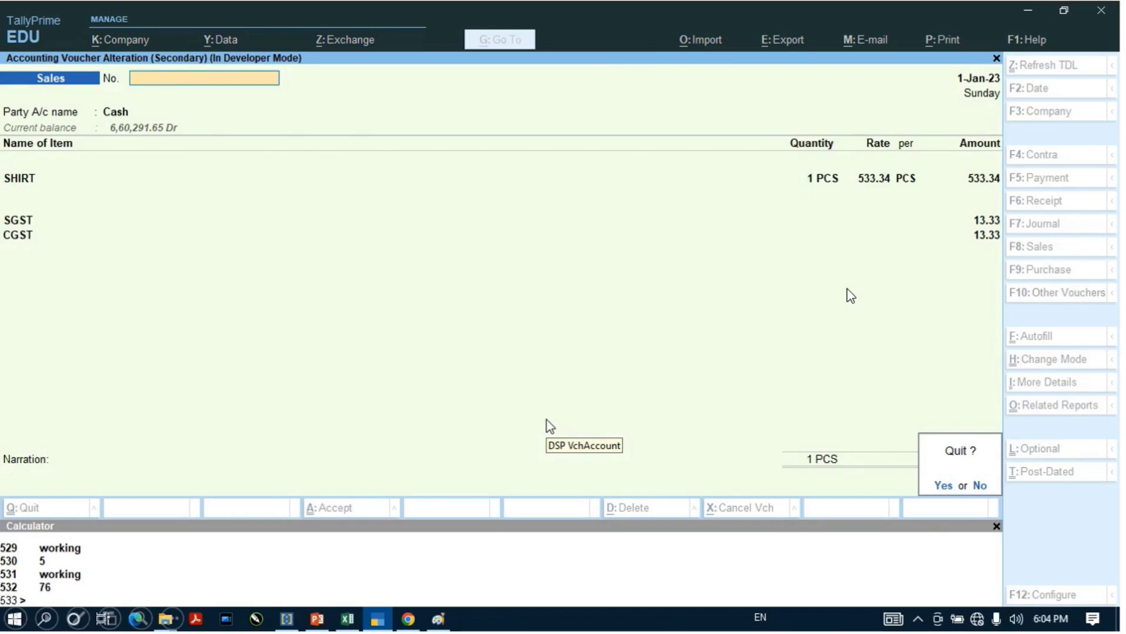
pyautogui.press('y')
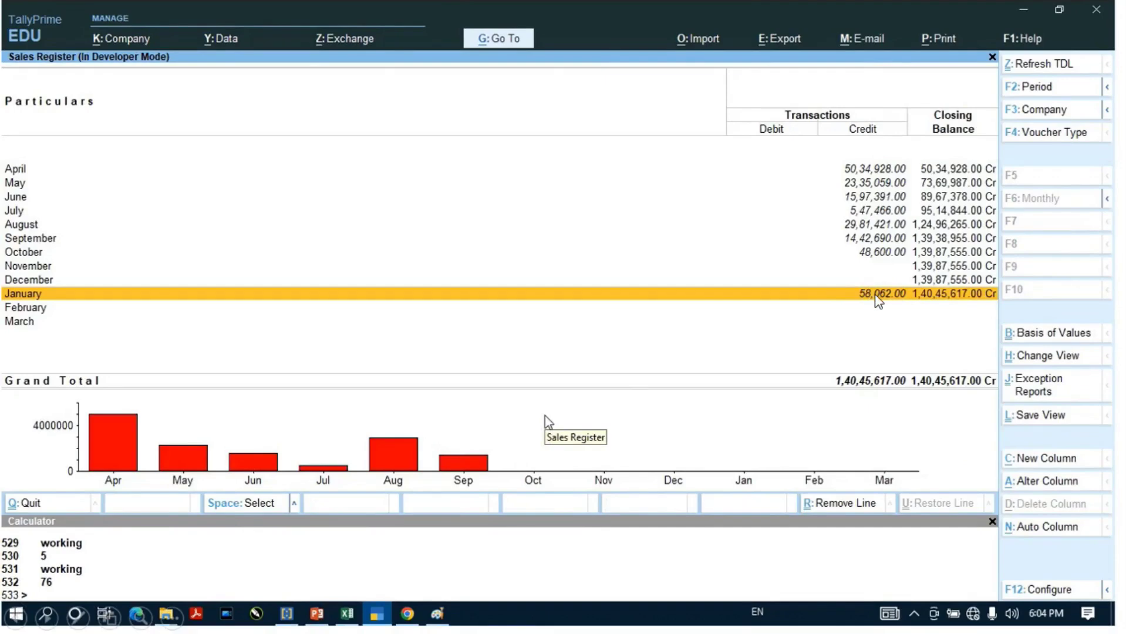
pyautogui.click(876, 296)
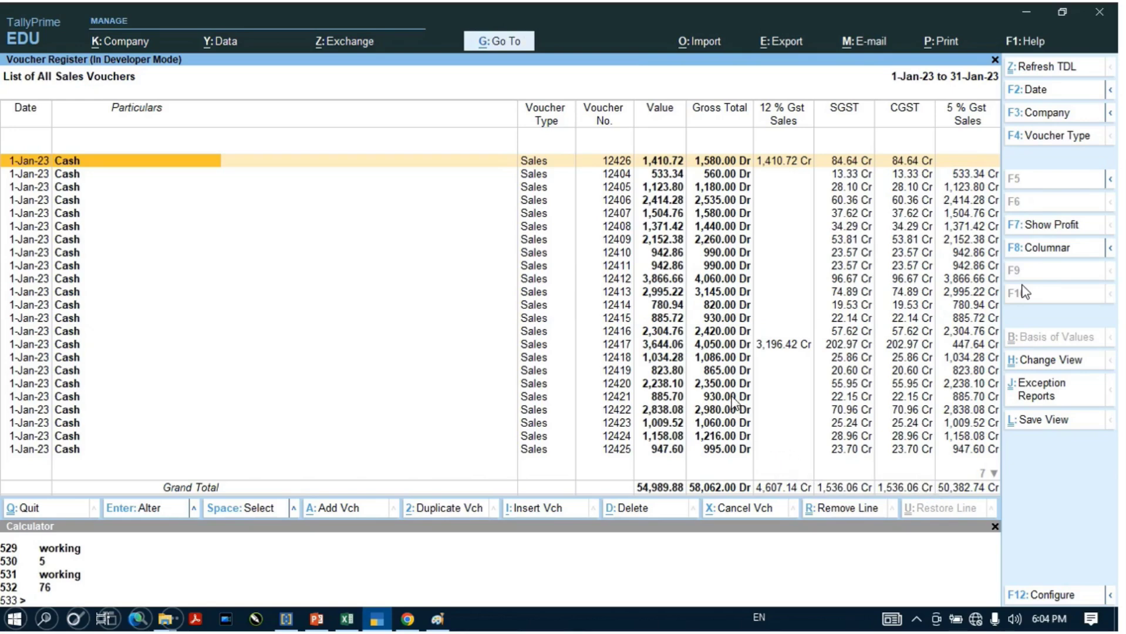
# Compare the sales and tax totals in the data.xlsx workbook in Excel with TallyPrime's January sales voucher extract.
pyautogui.hotkey('alt', 'Tab')
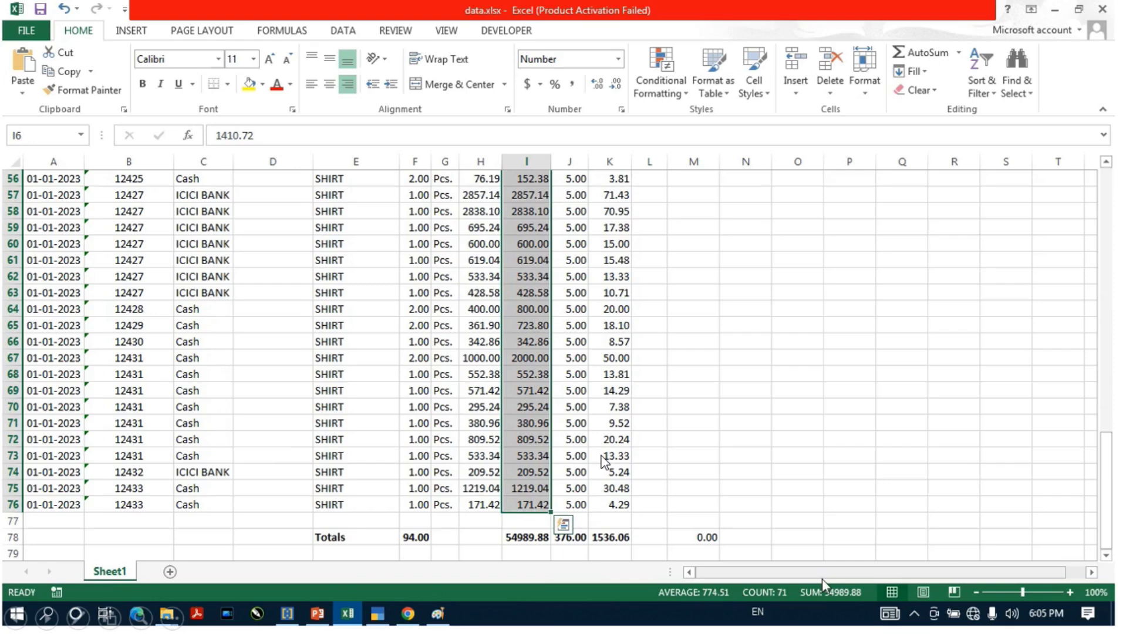
pyautogui.click(602, 456)
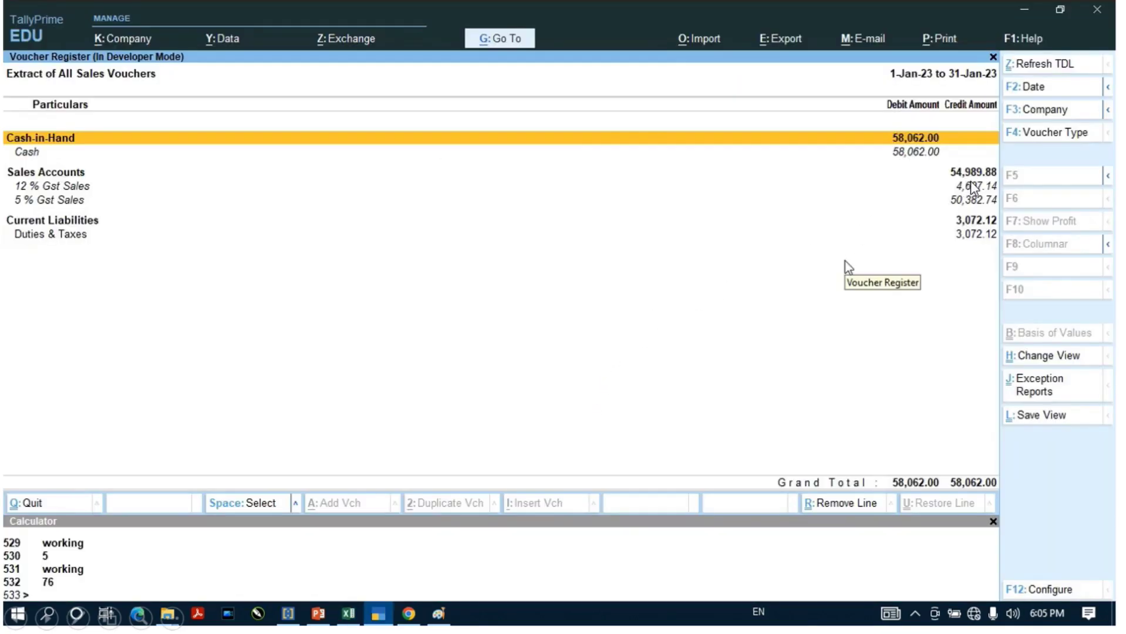
pyautogui.click(746, 442)
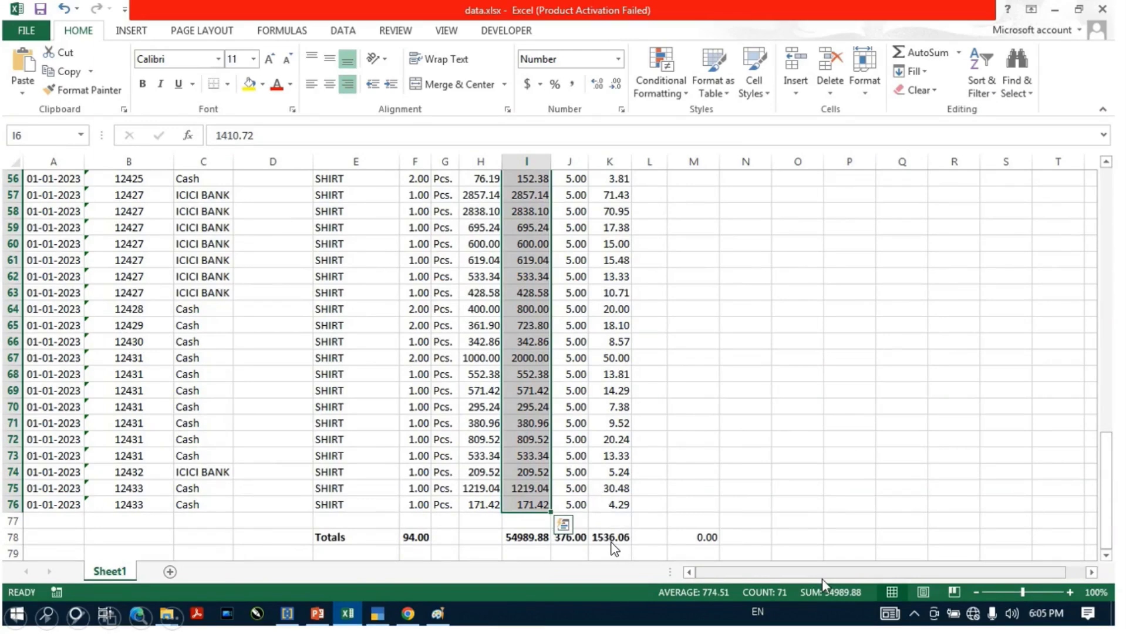
pyautogui.click(617, 484)
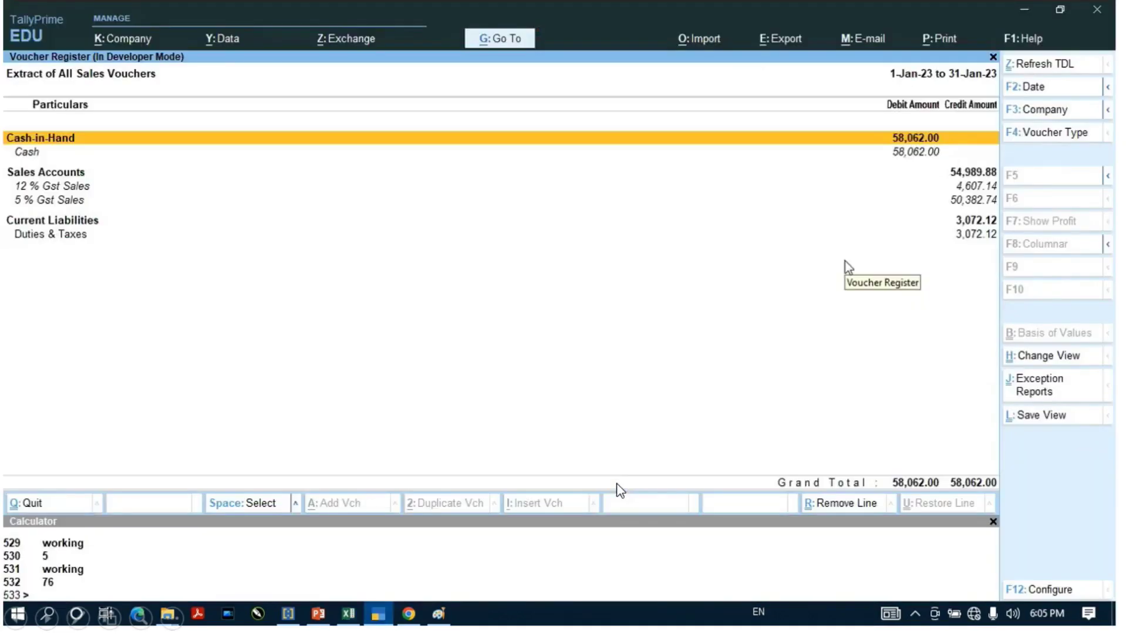